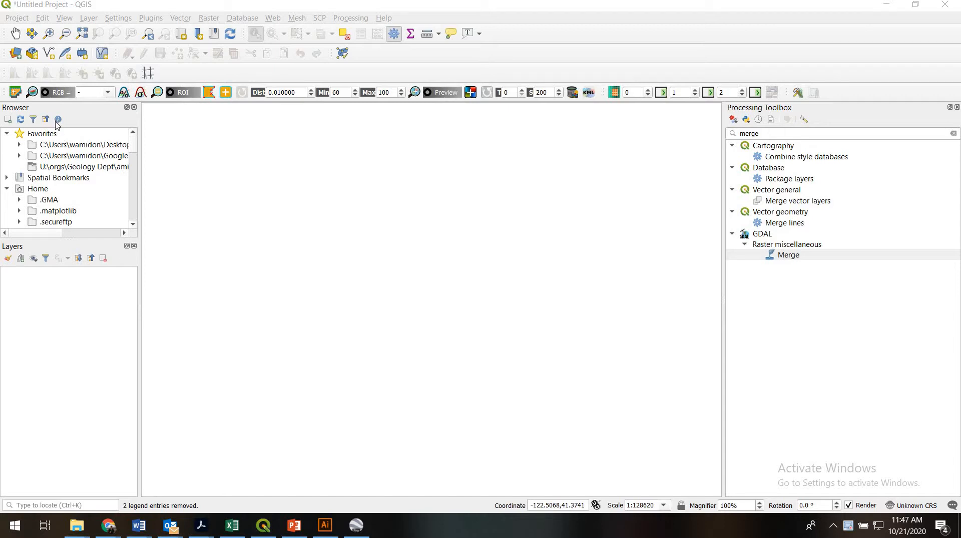
Step: Add the rasters ned19_n41x50_w122x25_ca_mountshasta_2010 and ned19_n41x50_w122x50_ca_mountshasta_2010 from the elevation folder to the project
left_click(16, 54)
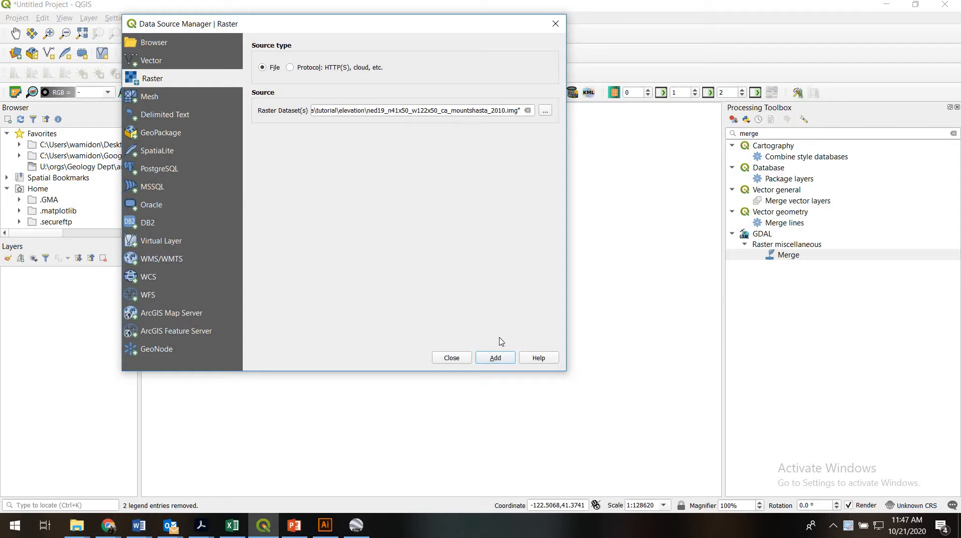
left_click(497, 358)
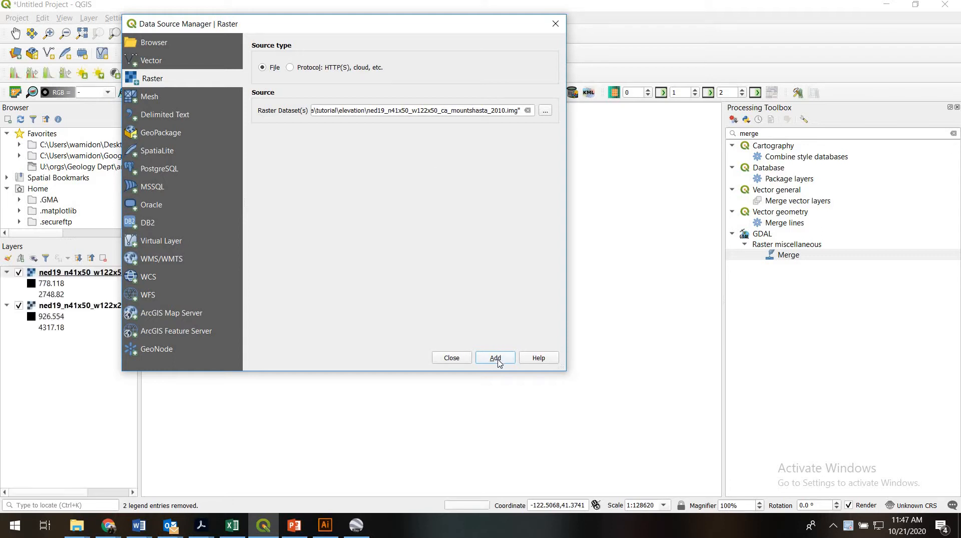
left_click(453, 358)
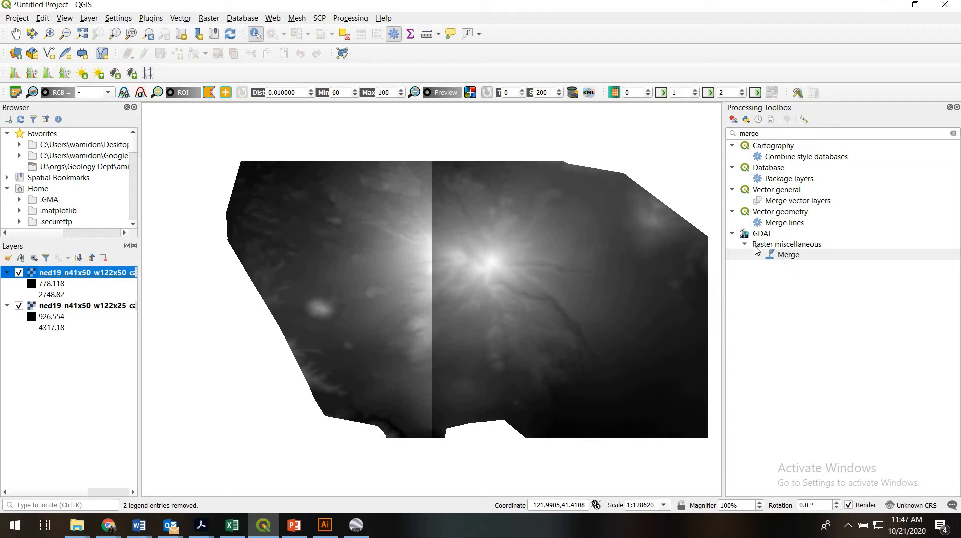
Step: Start the GDAL raster Merge tool with both Mount Shasta elevation layers as input and Float32 as output data type
double_click(786, 258)
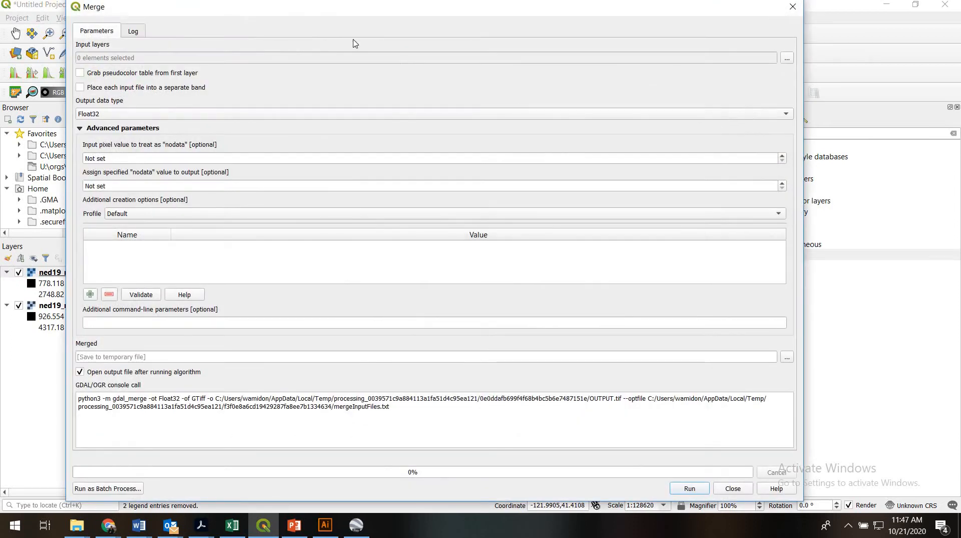
left_click(786, 57)
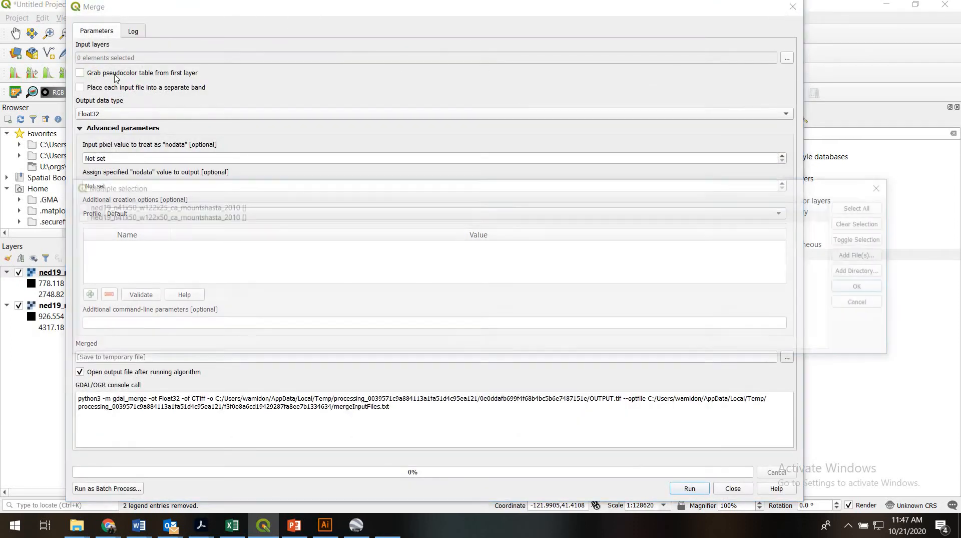
left_click(73, 207)
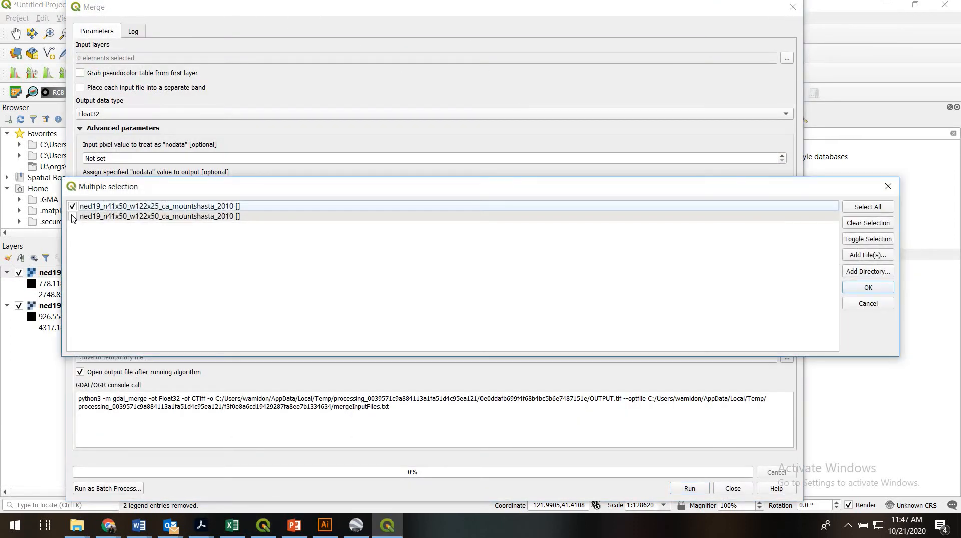
left_click(73, 217)
left_click(858, 287)
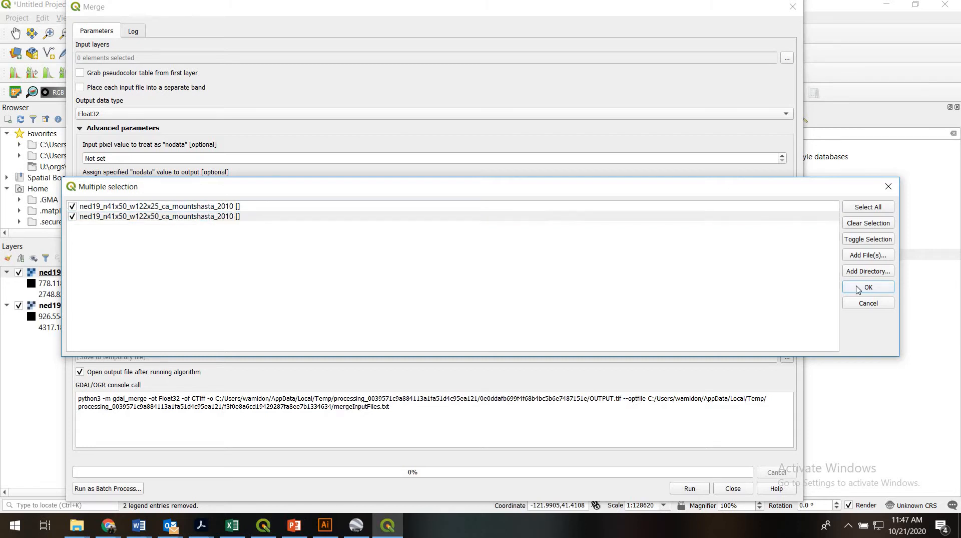
left_click(130, 116)
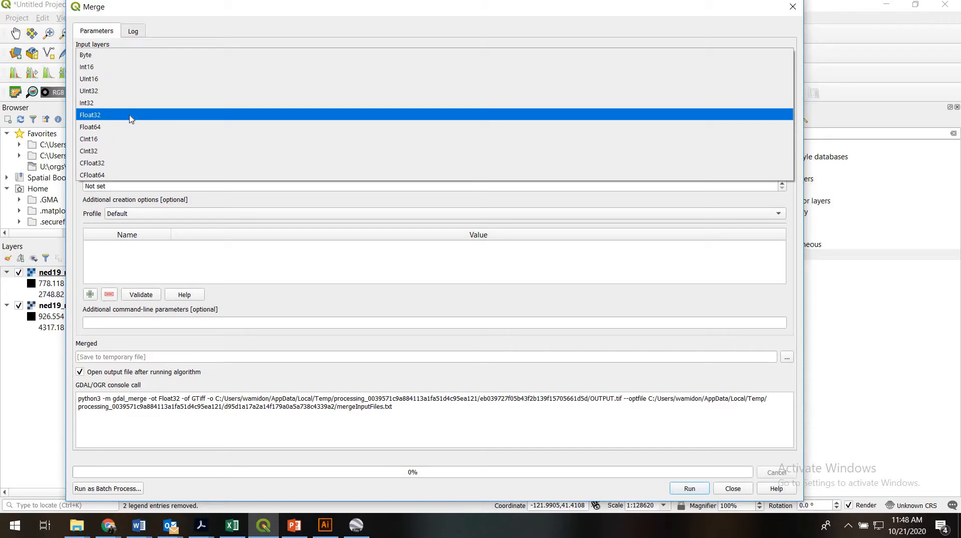
left_click(131, 115)
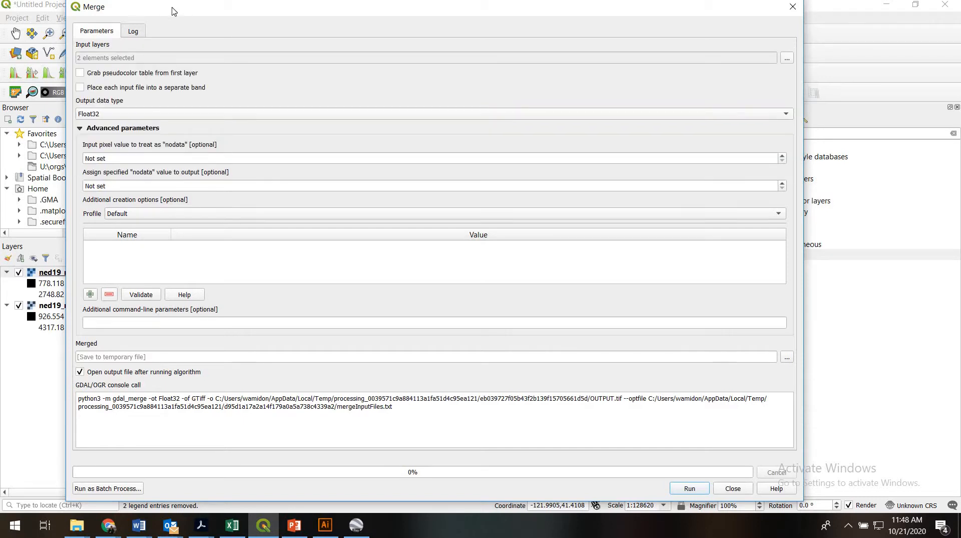
Step: Check the data type of the ned19_n41x50_w122x50 layer in its layer properties
left_click_drag(175, 10, 305, 33)
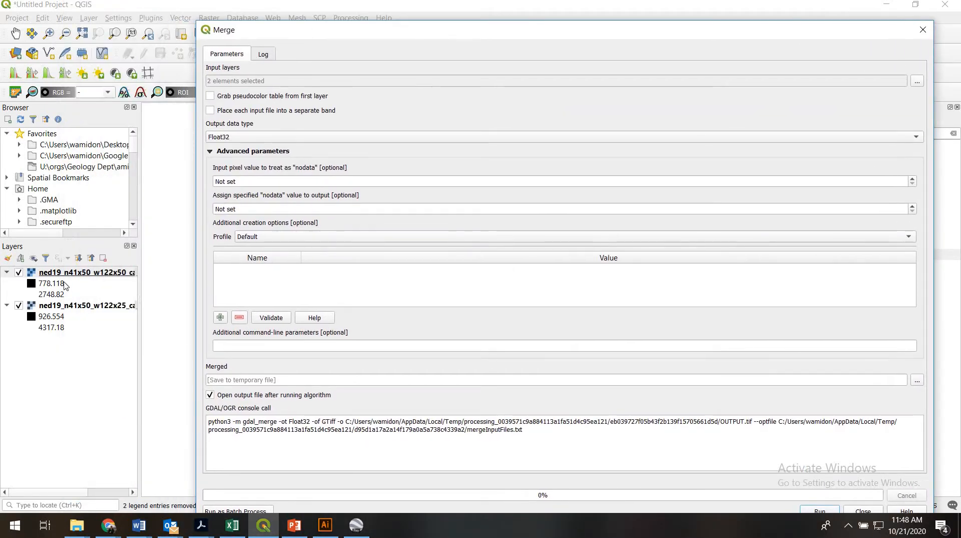
left_click(65, 275)
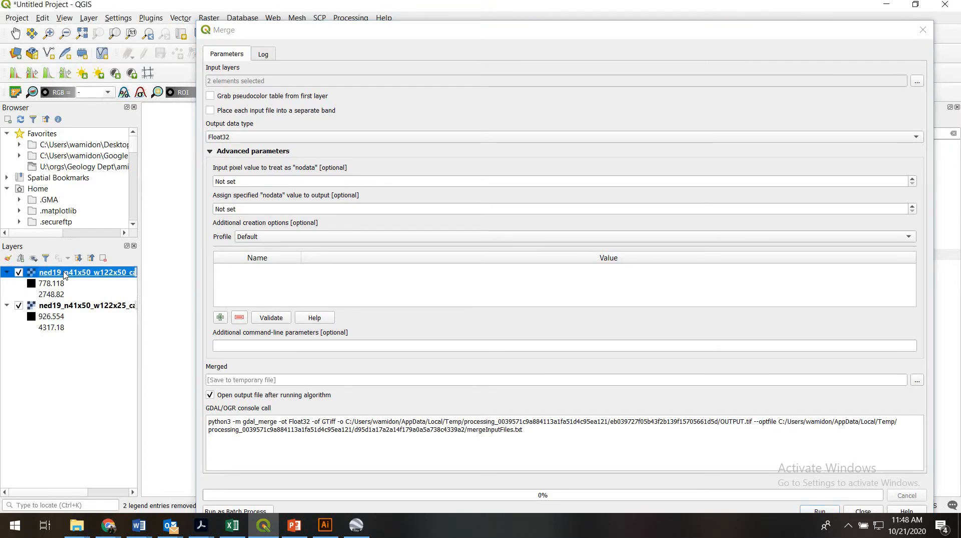
right_click(65, 275)
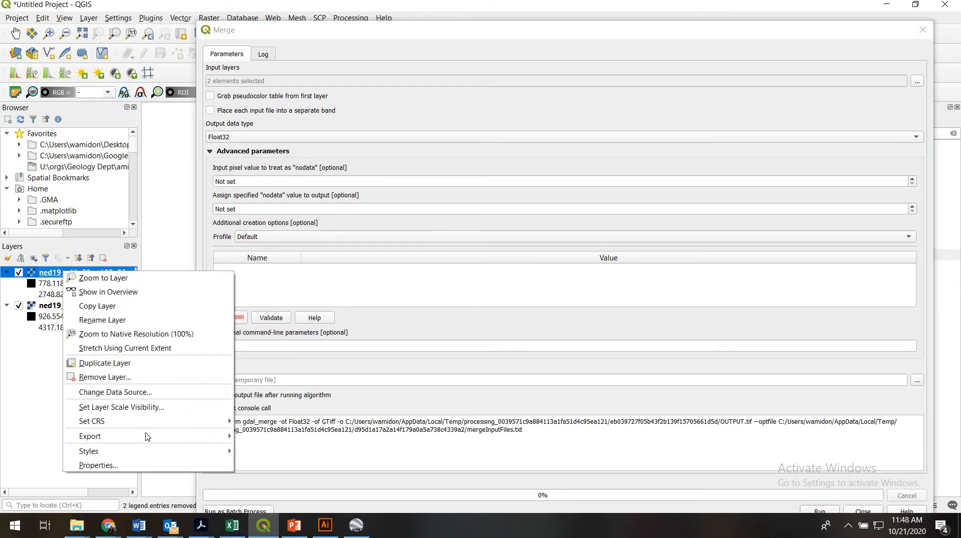
left_click(134, 469)
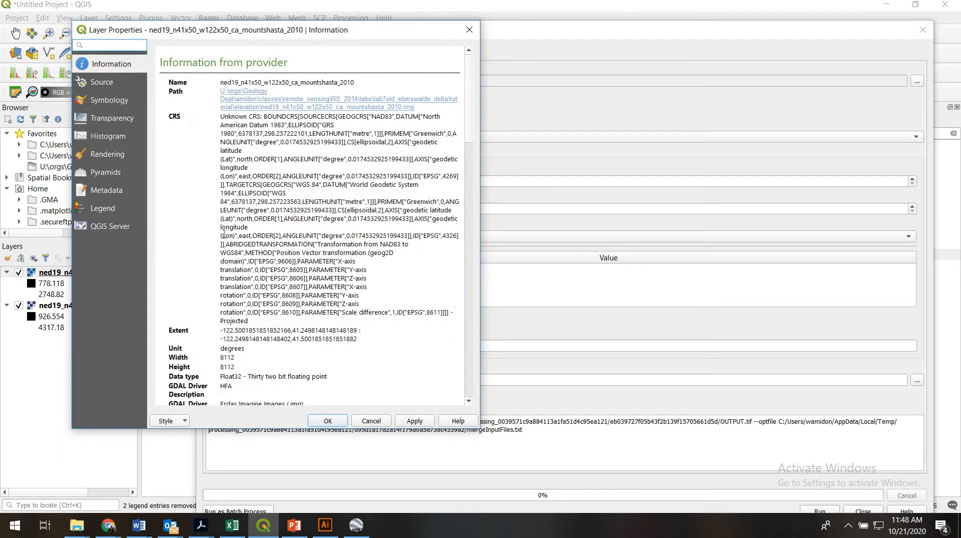
triple_click(200, 380)
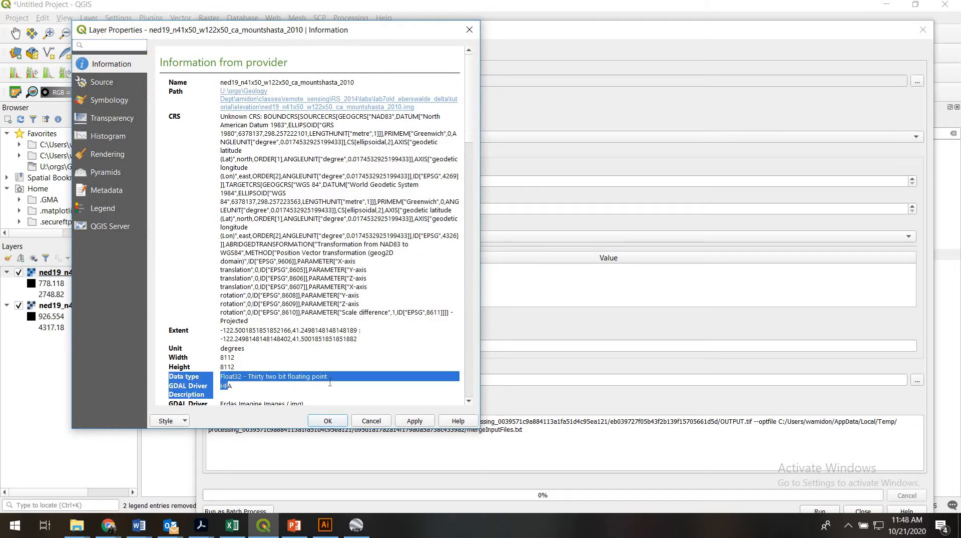
left_click(372, 420)
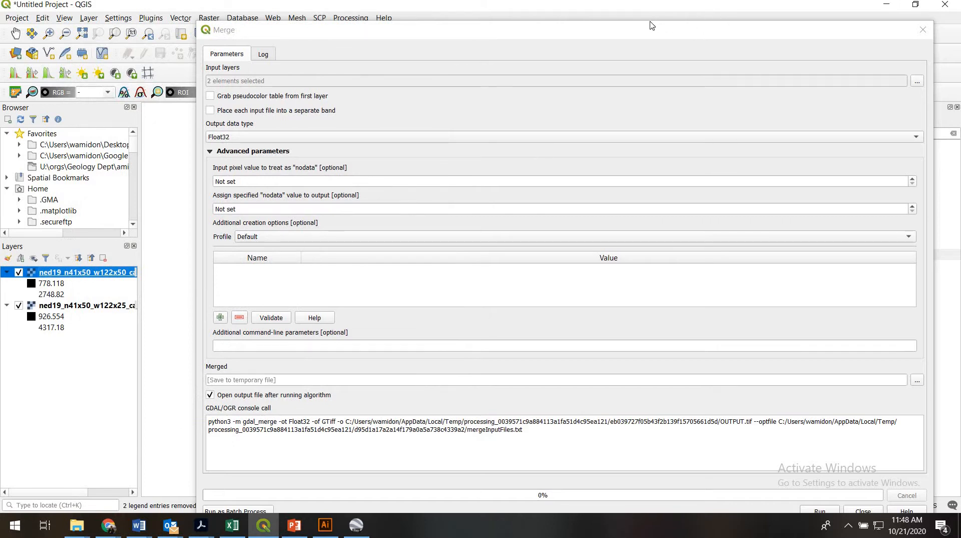
Step: Identify pixel values of the ned19_n41x50_w122x50 layer, including the blank areas outside the elevation data, to check how nodata is stored
left_click_drag(652, 25, 586, 14)
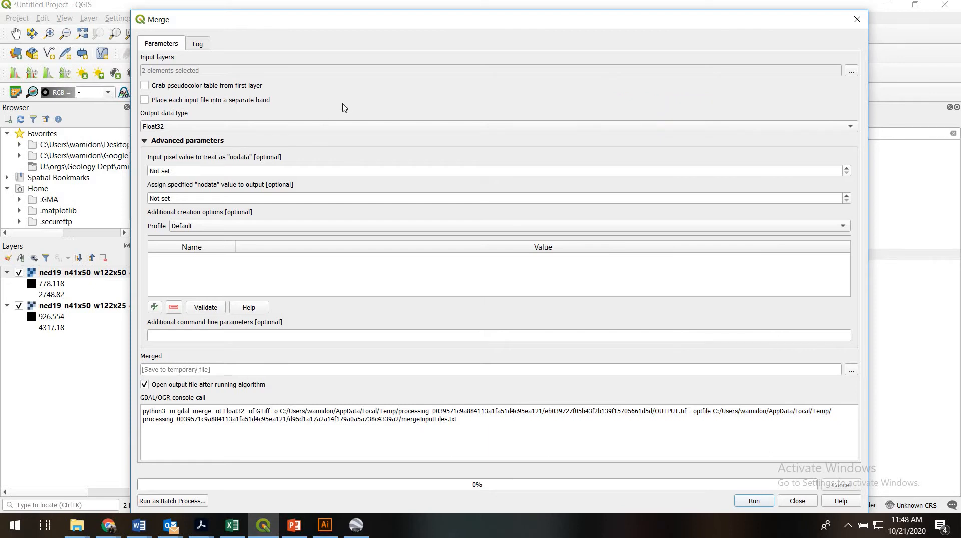
left_click_drag(264, 19, 303, 85)
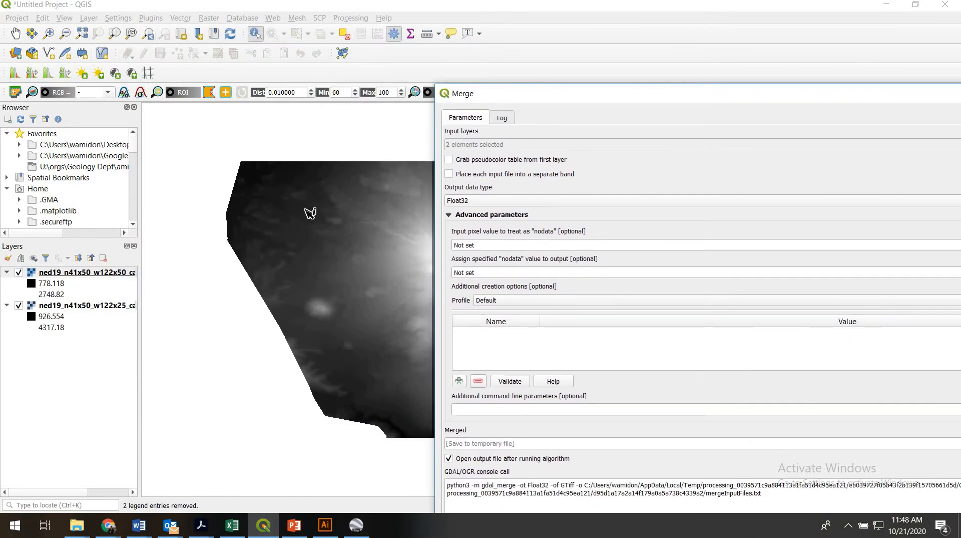
left_click(258, 341)
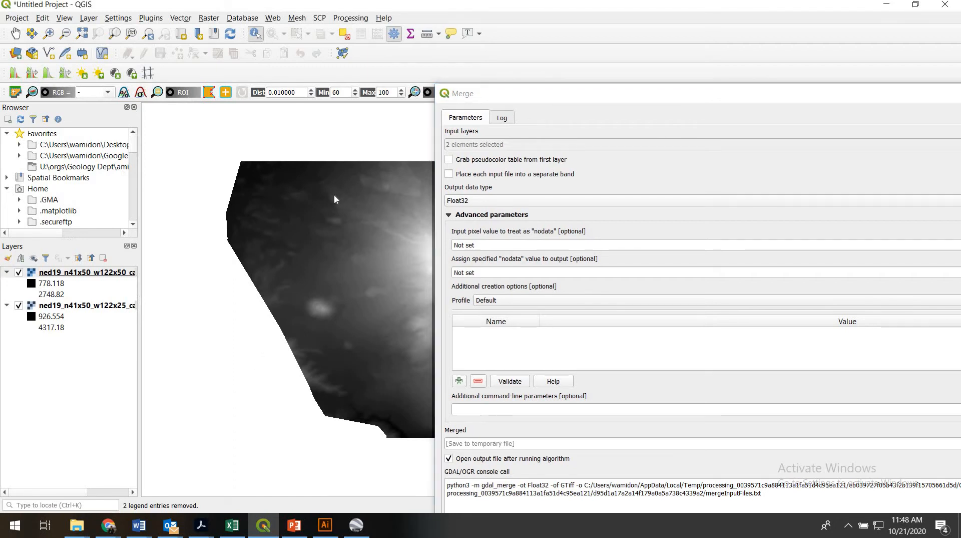
left_click_drag(688, 93, 199, 242)
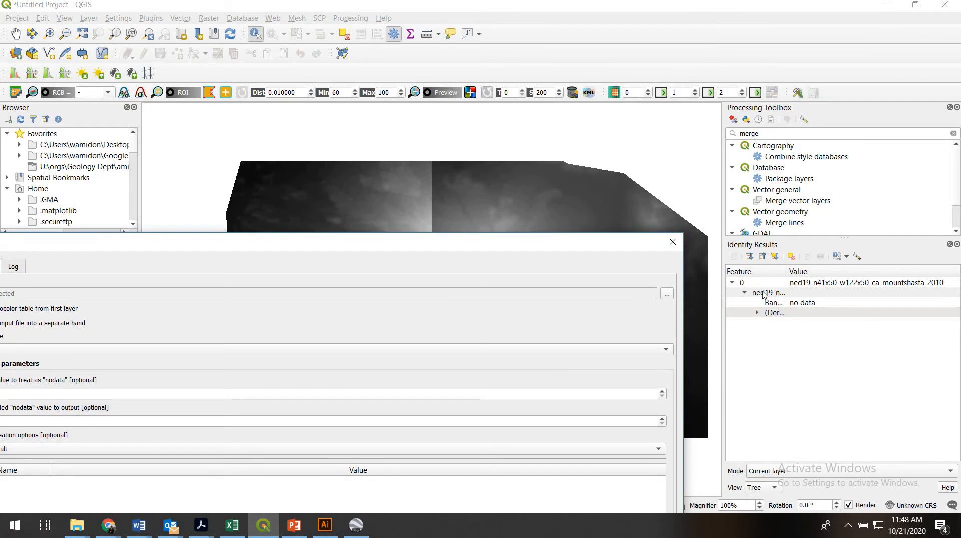
left_click(672, 182)
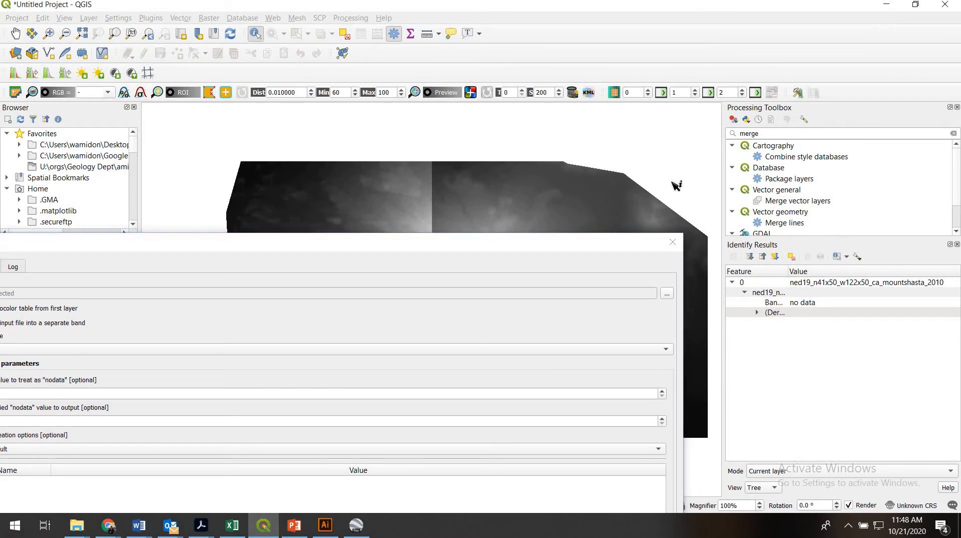
left_click(676, 186)
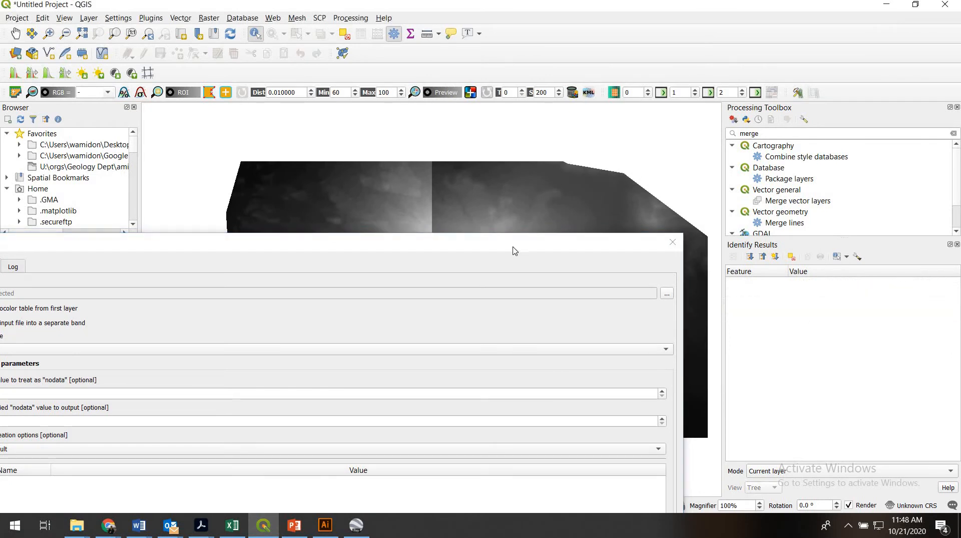
left_click_drag(506, 240, 565, 289)
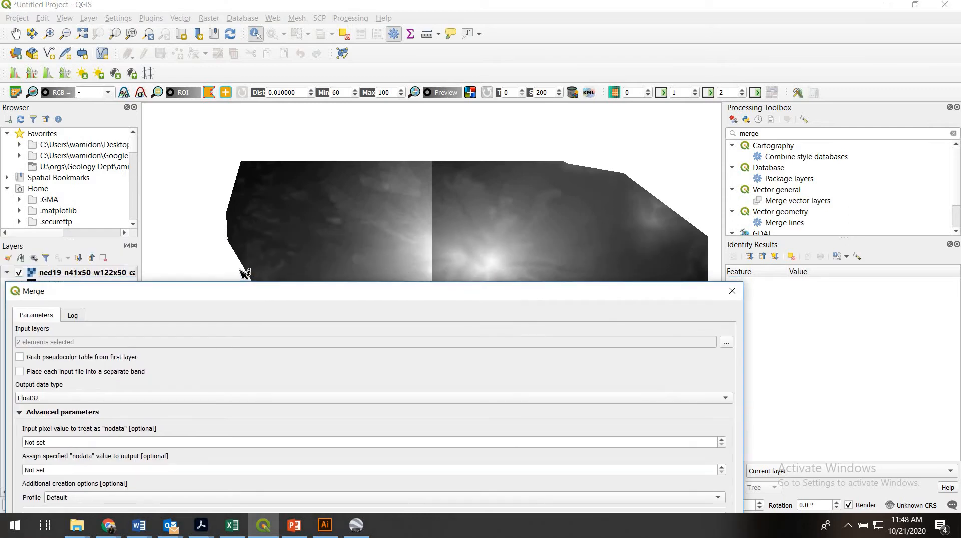
left_click(388, 275)
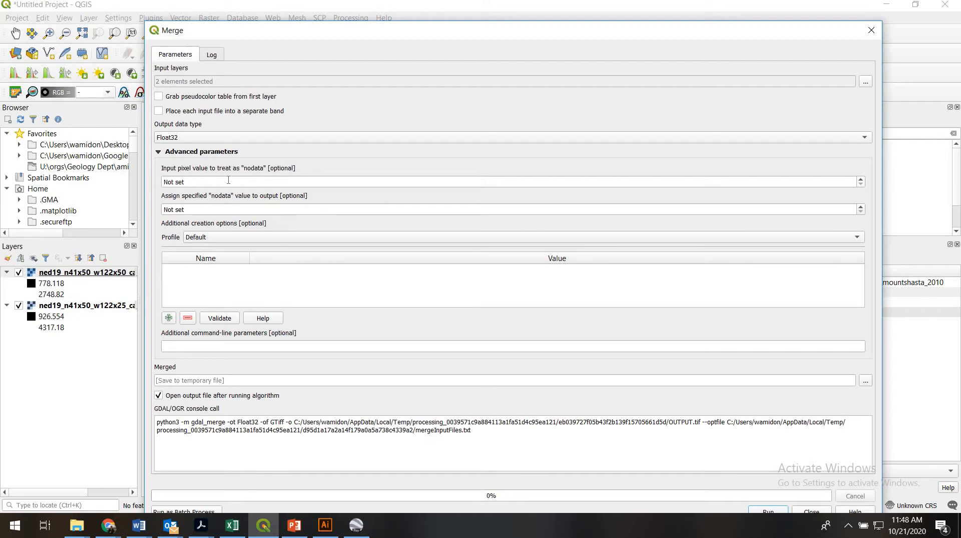
Step: Set the merged output to shasta_mosaic_qgis.tif in the elevation folder, replacing the existing file, and run the merge
left_click(865, 382)
left_click(861, 403)
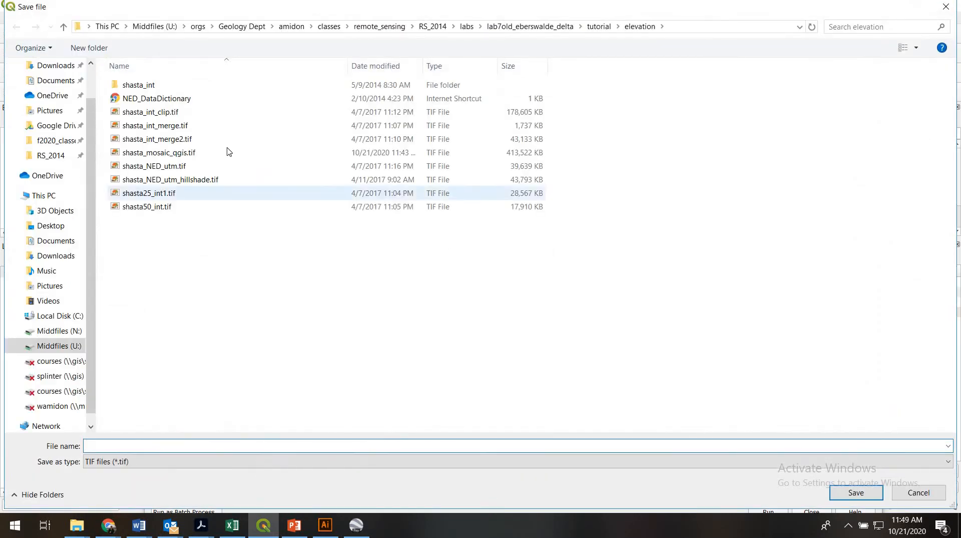
left_click(175, 153)
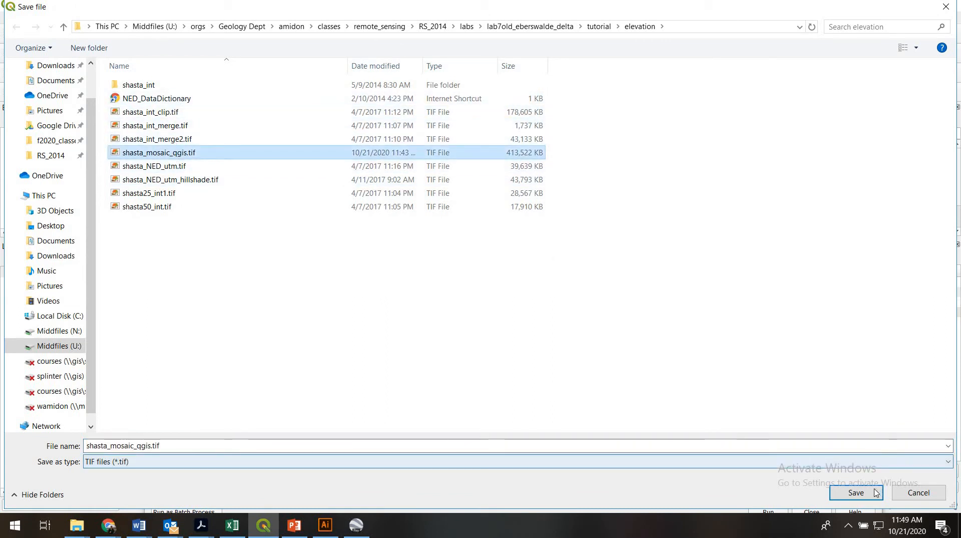
left_click(856, 493)
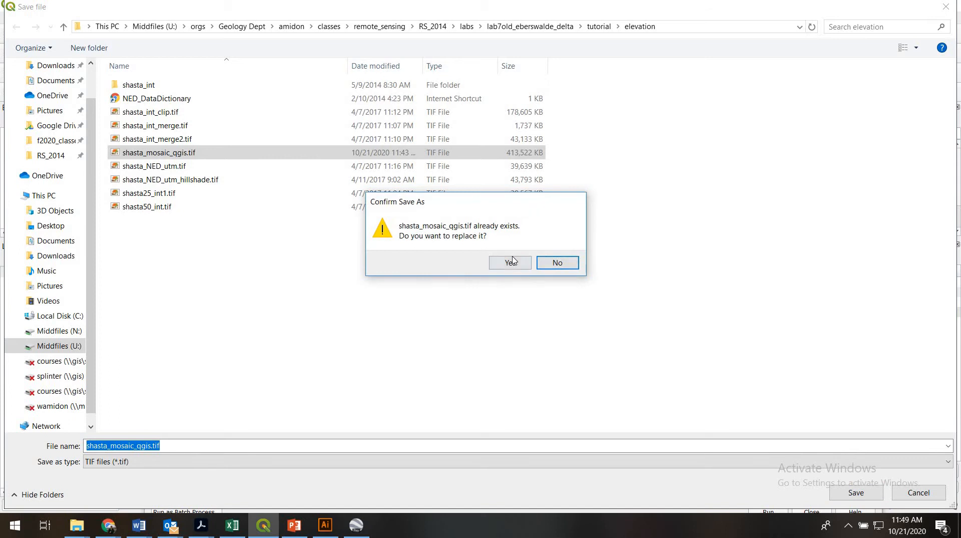
left_click(510, 262)
left_click(770, 510)
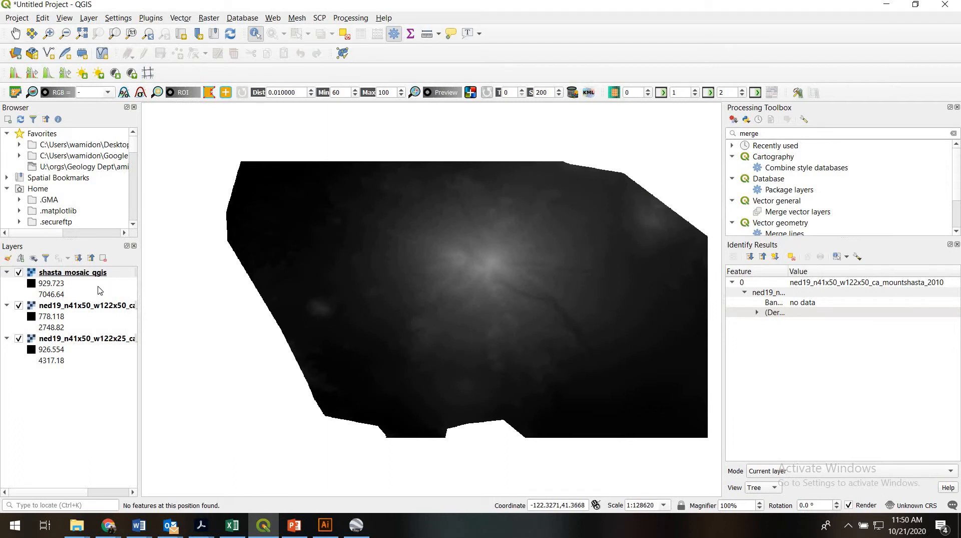
Step: Remove the two original ned19 elevation layers from the project, keeping only the shasta_mosaic_qgis layer
left_click(72, 307)
left_click(78, 341, "ctrl")
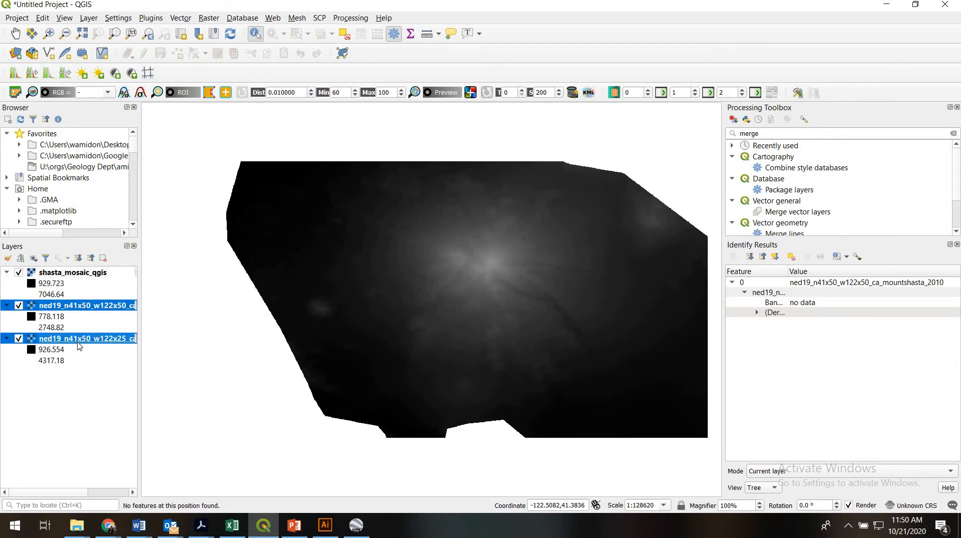
right_click(77, 341)
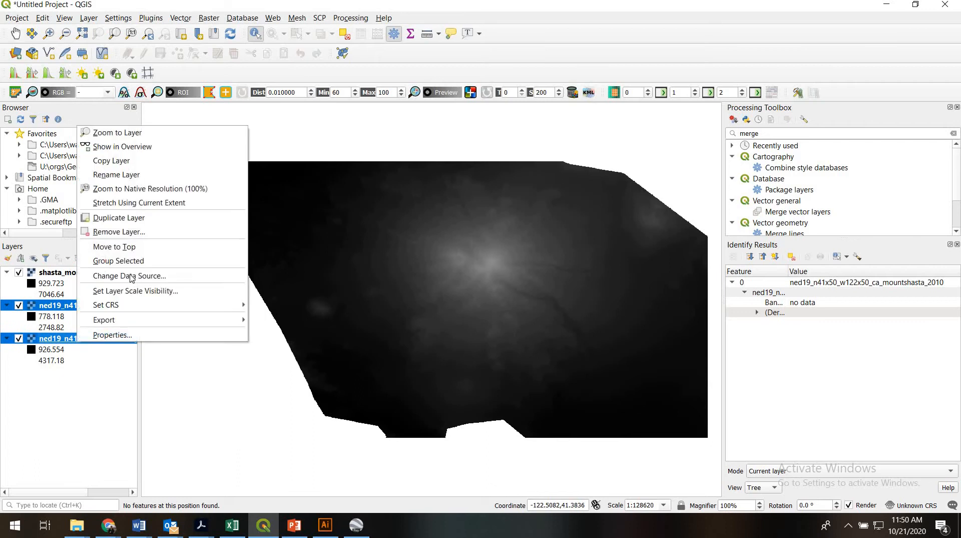
left_click(112, 232)
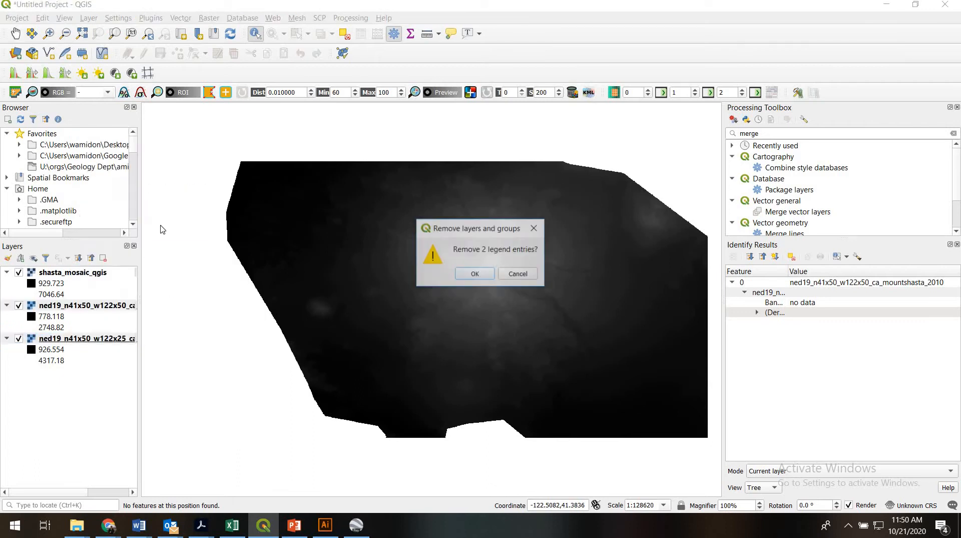
left_click(474, 274)
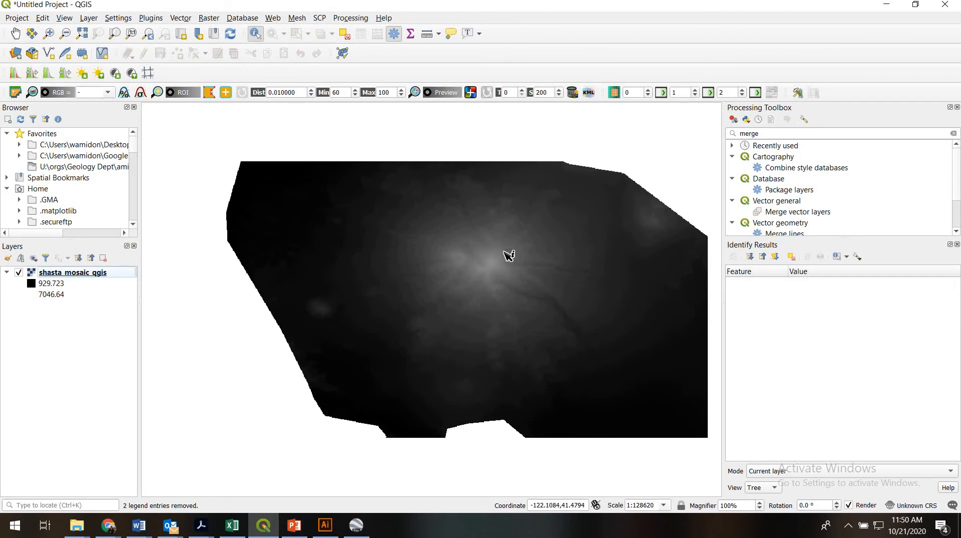
Step: Search the processing tools for "clip", close the identify results, and select the GDAL tool Clip raster by extent
left_click(772, 134)
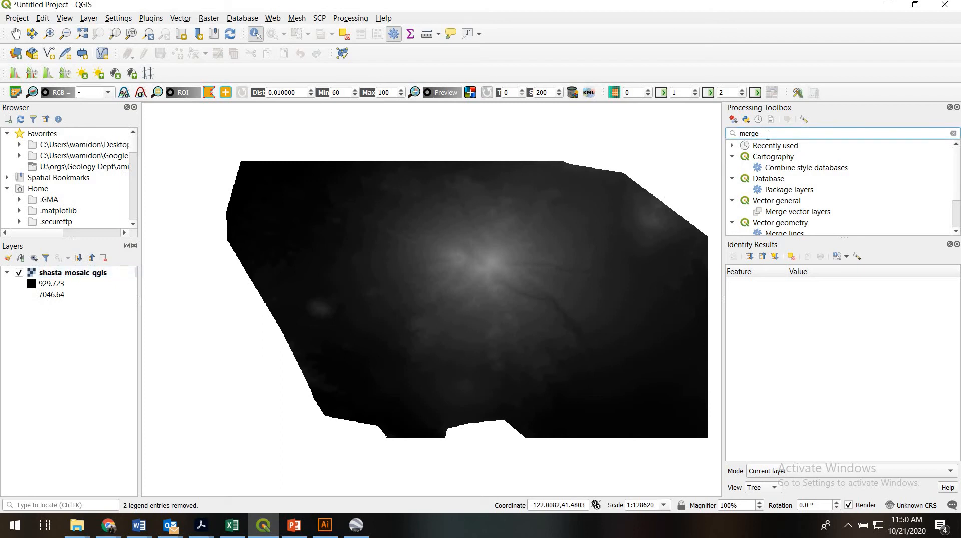
key("ctrl+a")
type("clip")
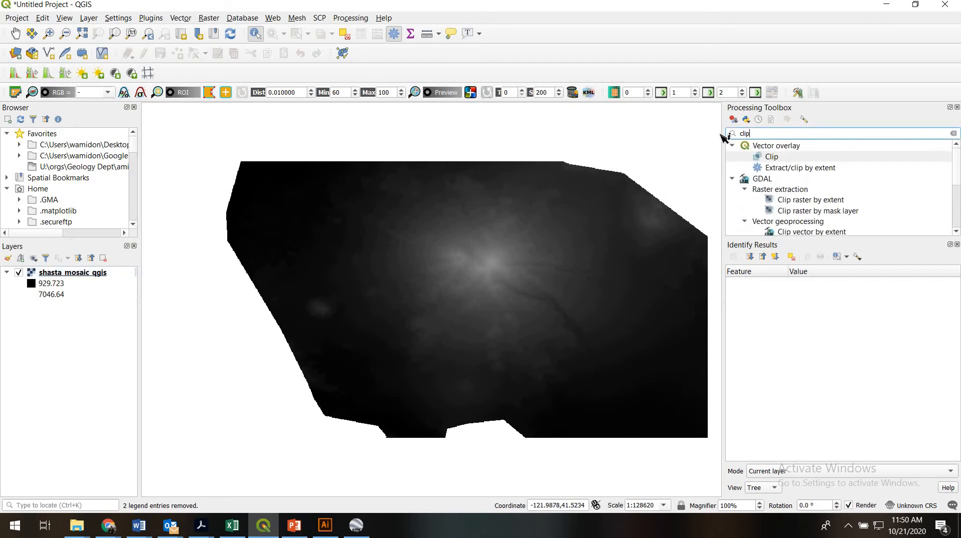
left_click(956, 244)
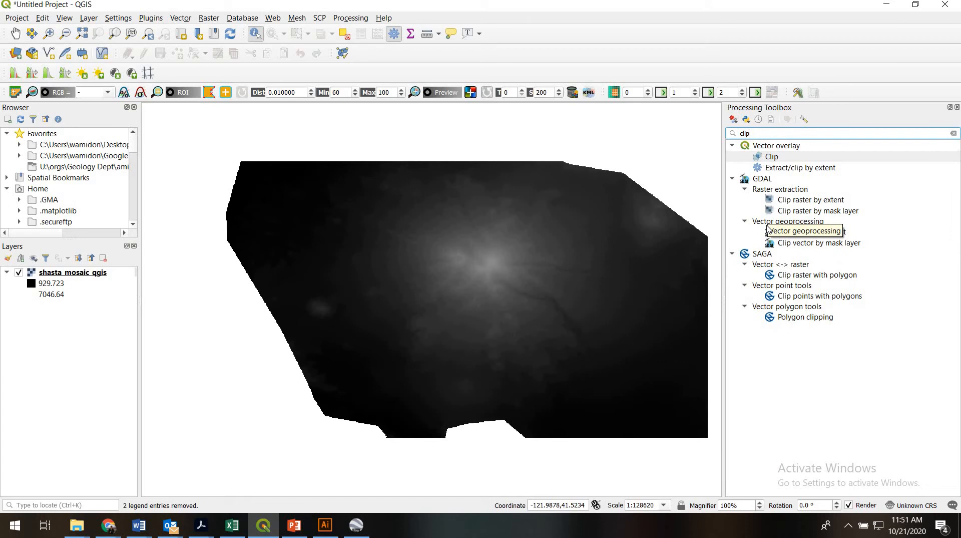
left_click(816, 200)
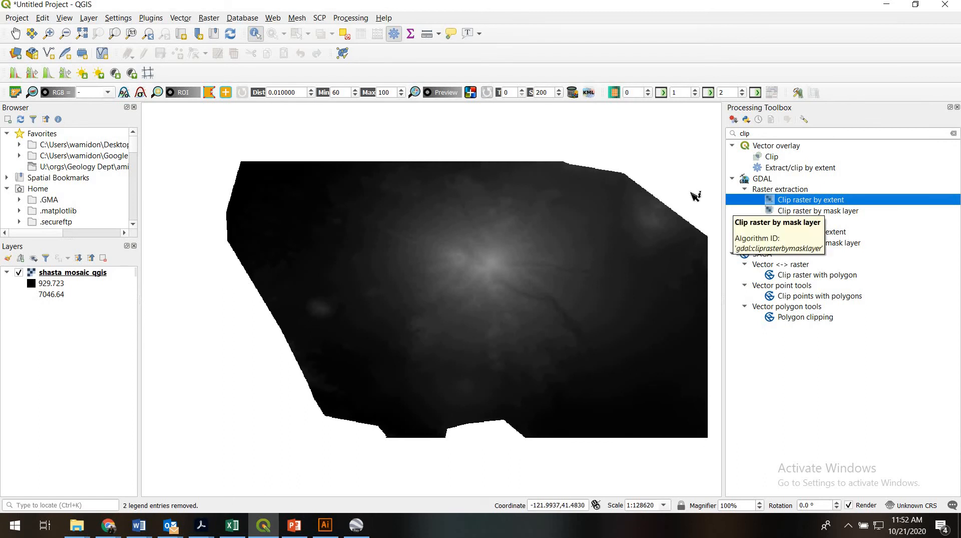
Step: Open Clip raster by extent for shasta_mosaic_qgis and set the clipping extent to -122.02,-122.38,41.267,41.49
left_click(798, 212)
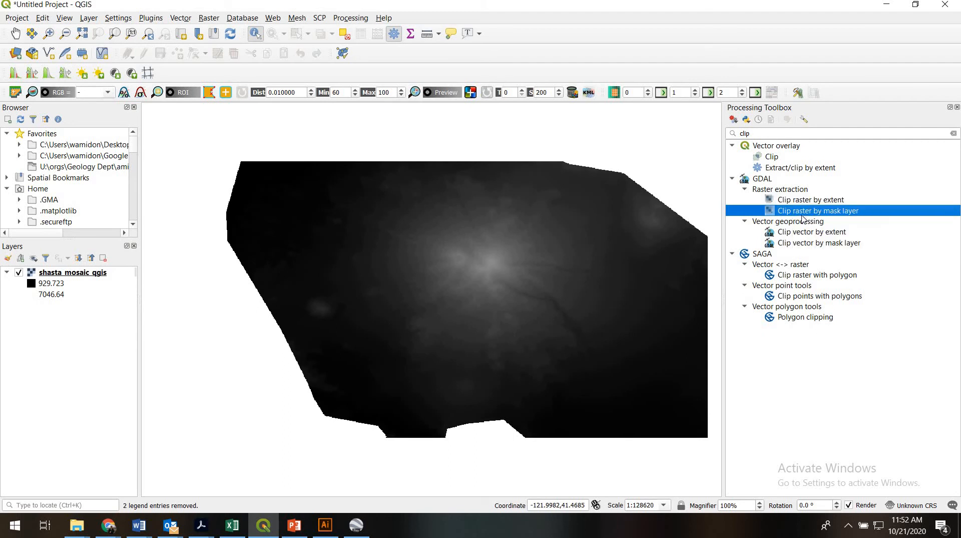
double_click(825, 200)
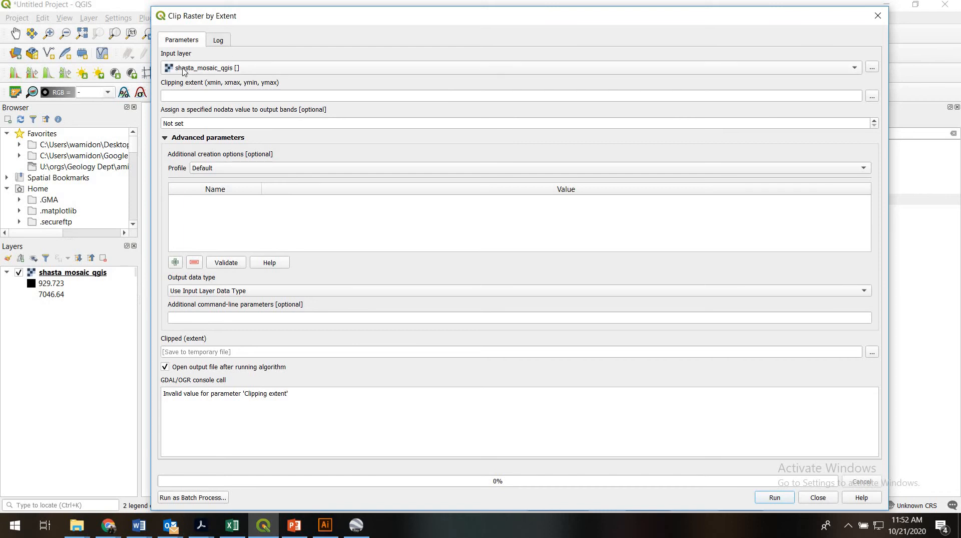
left_click(181, 95)
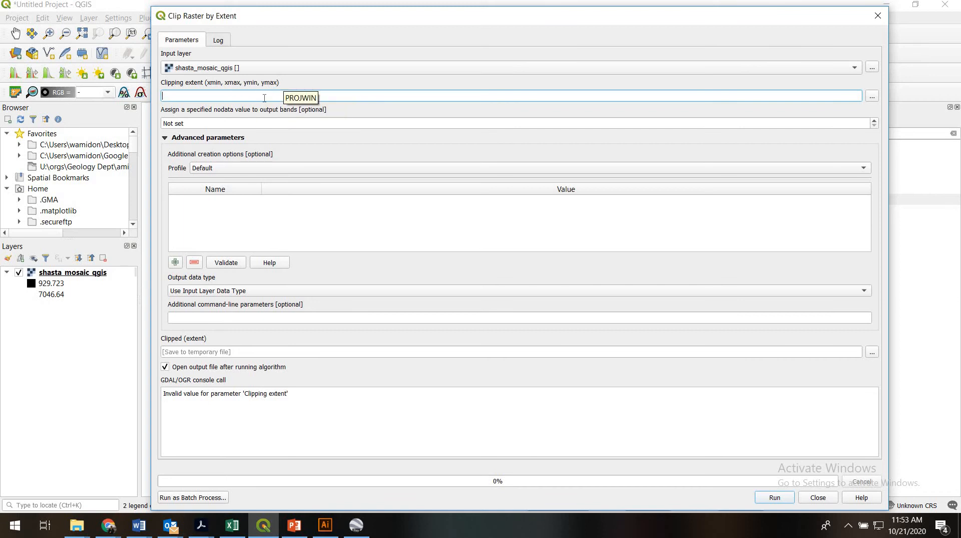
type("-122.02,-122.38,41.267,41.49")
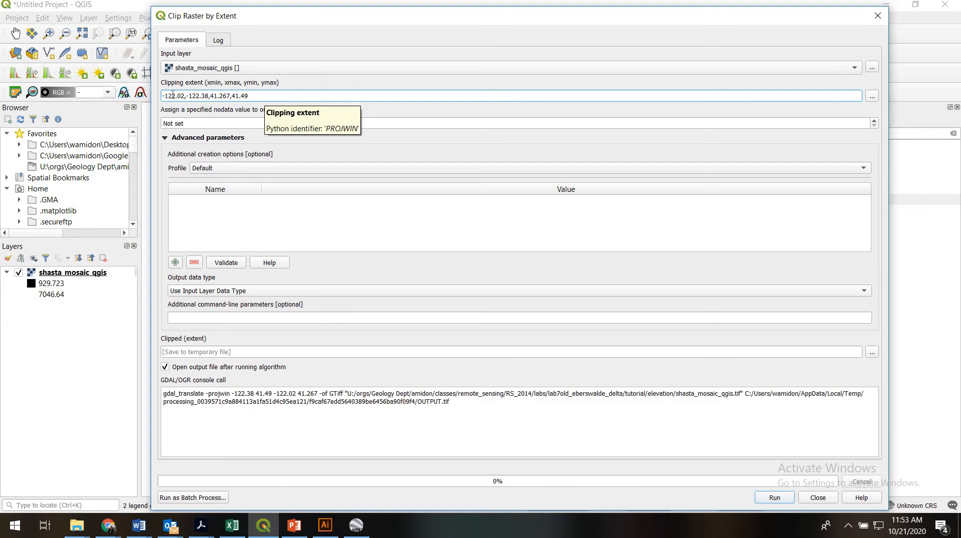
mouse_move(181, 95)
left_mouse_down()
mouse_move(162, 96)
mouse_move(205, 96)
mouse_move(186, 96)
left_mouse_up()
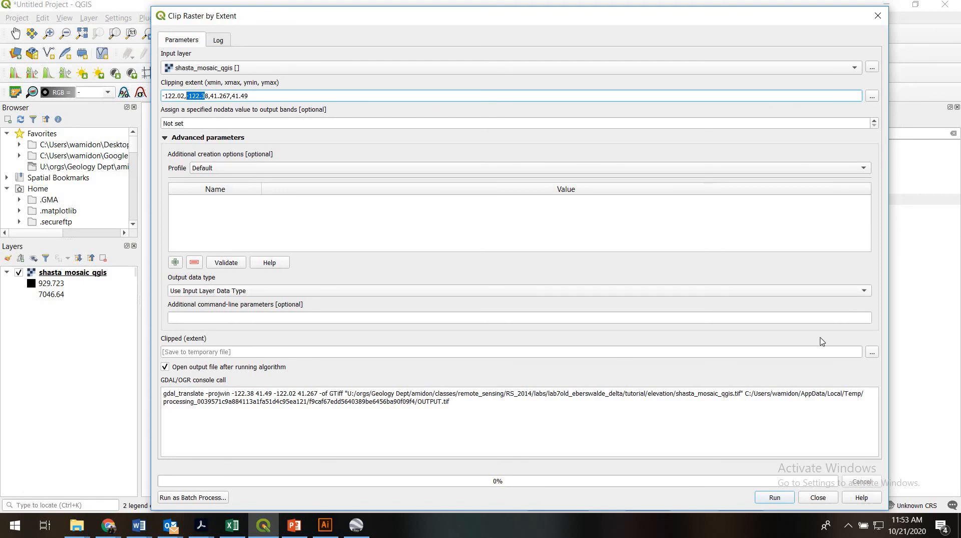
Step: Set the clipped output to shasta_mosaic_clip_qgis.tif in the elevation folder, run the clip, and close the tool
left_click(870, 353)
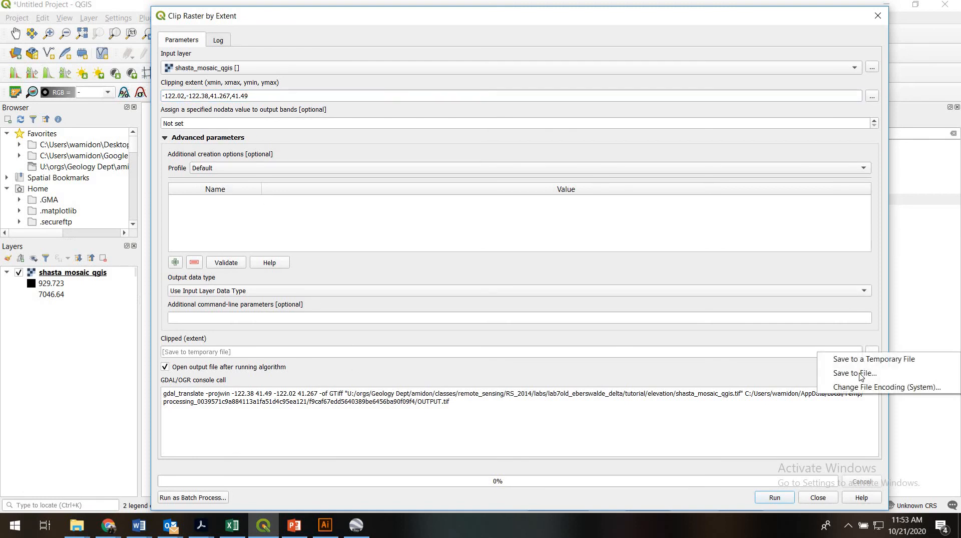
left_click(860, 373)
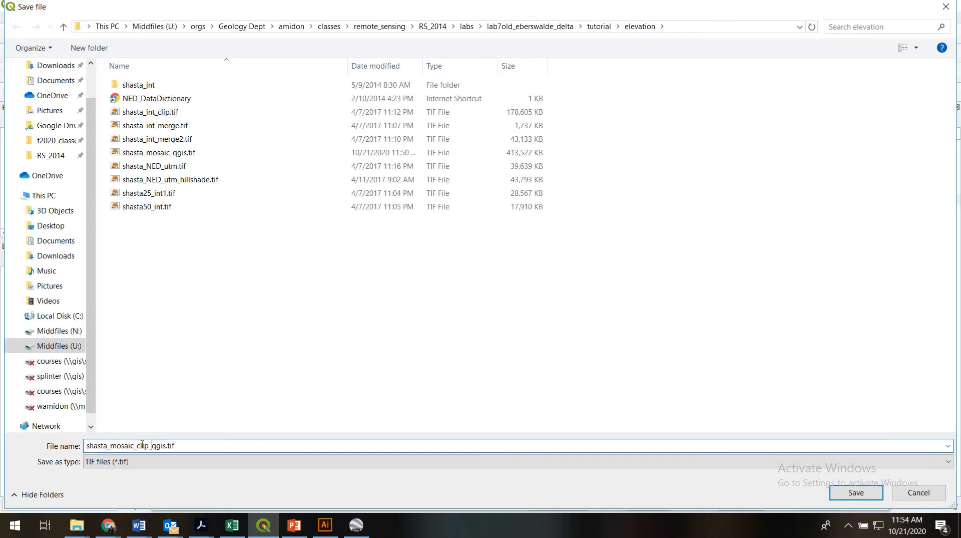
left_click(856, 492)
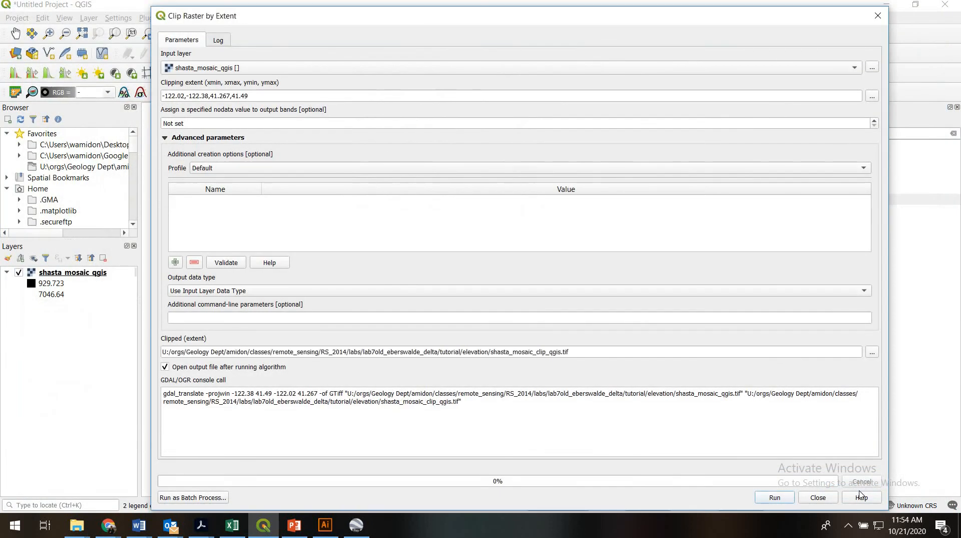
left_click(784, 499)
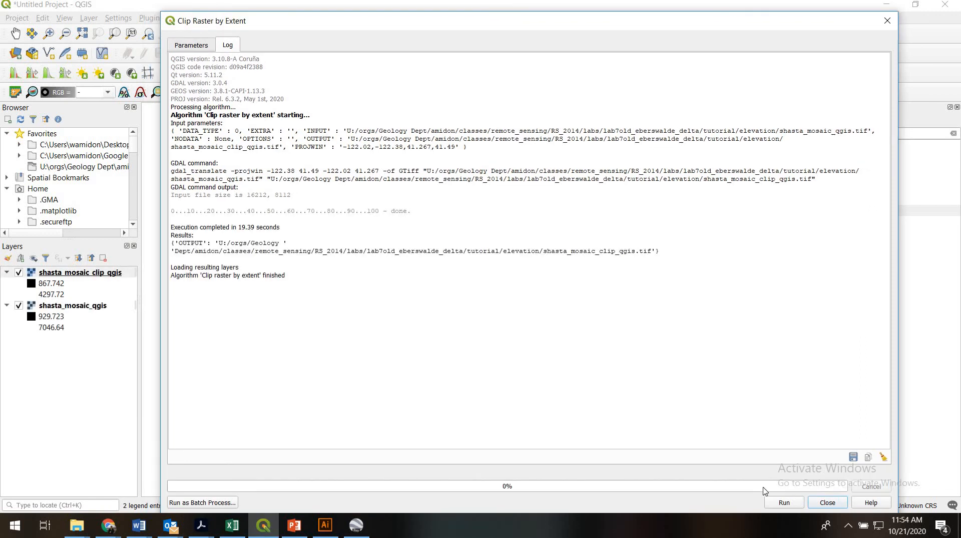
left_click(828, 502)
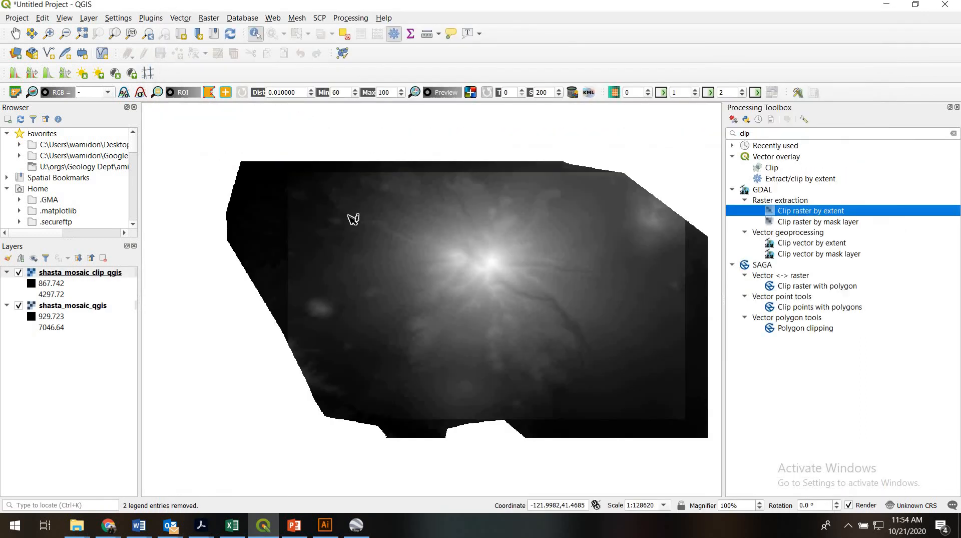
Step: Toggle the shasta_mosaic_qgis layer's visibility to compare it with the clipped raster, and check the clipped layer's information properties
left_click(20, 307)
left_click(20, 306)
left_click(20, 307)
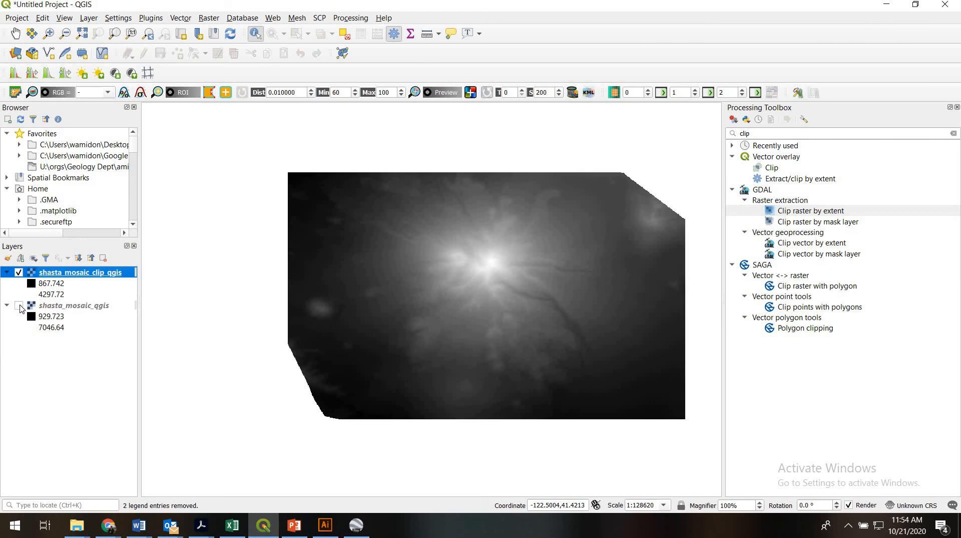
left_click(20, 307)
double_click(80, 273)
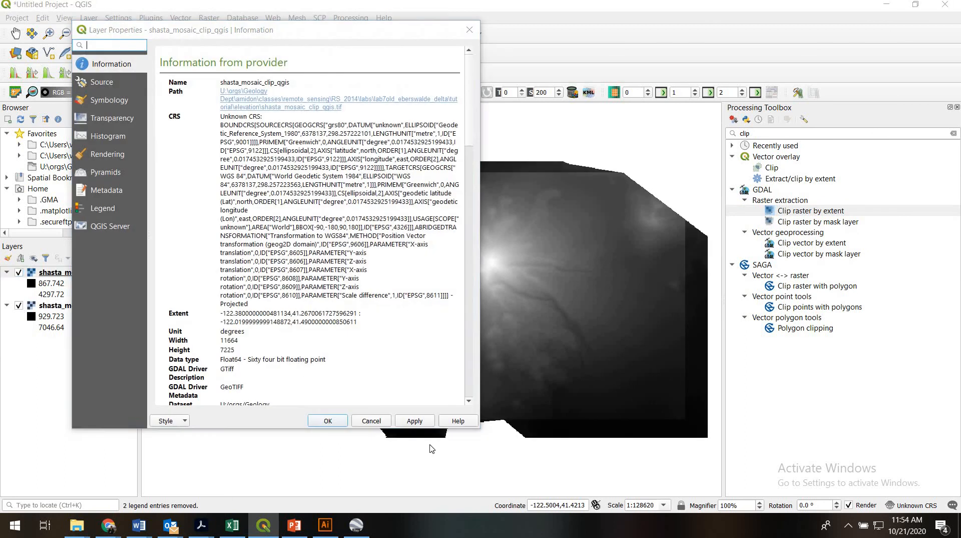
left_click(385, 422)
Step: Remove the unclipped shasta_mosaic_qgis layer from the project, keeping only shasta_mosaic_clip_qgis
left_click(87, 308)
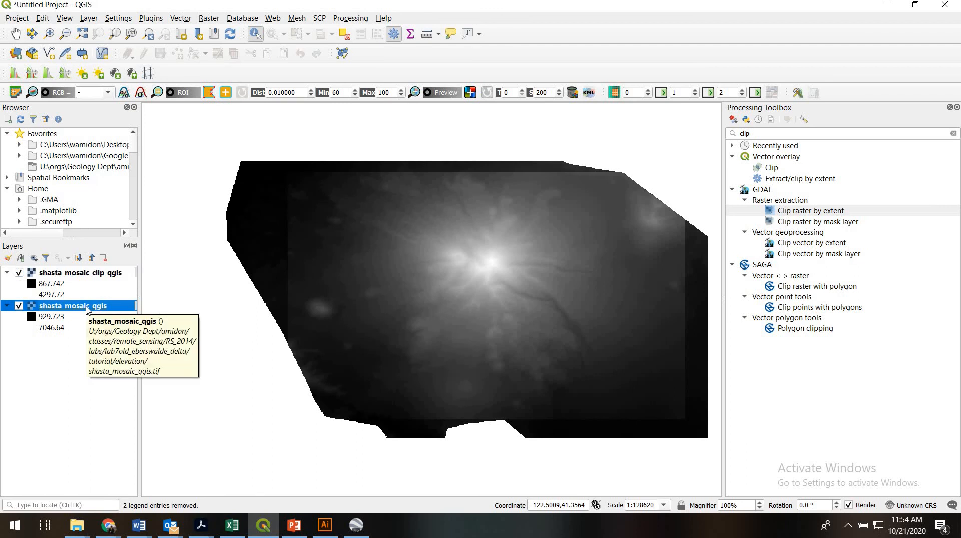
right_click(87, 309)
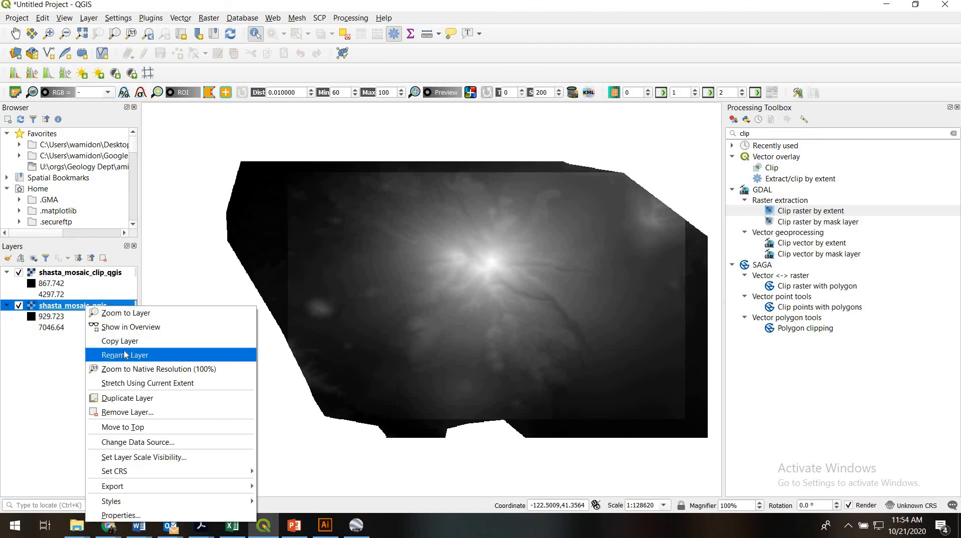
left_click(131, 413)
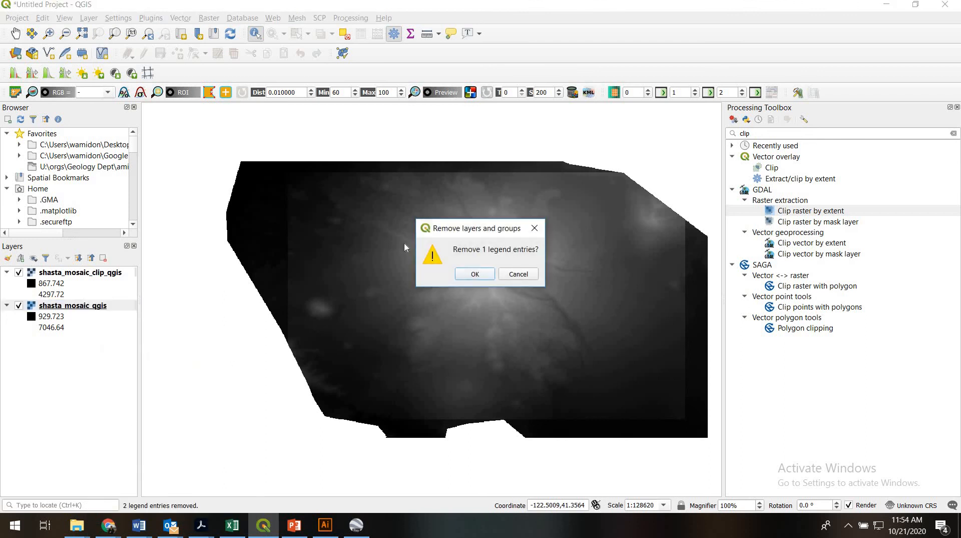
left_click(470, 274)
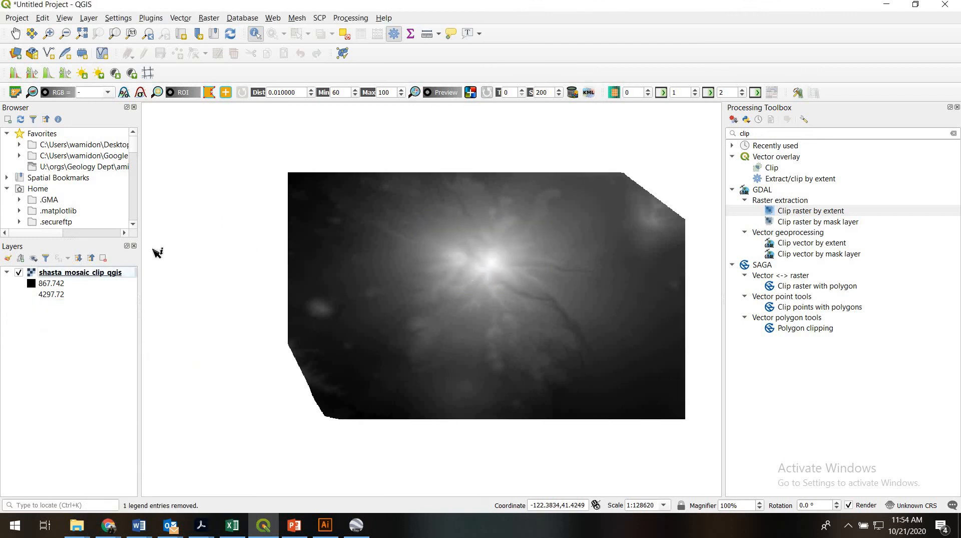